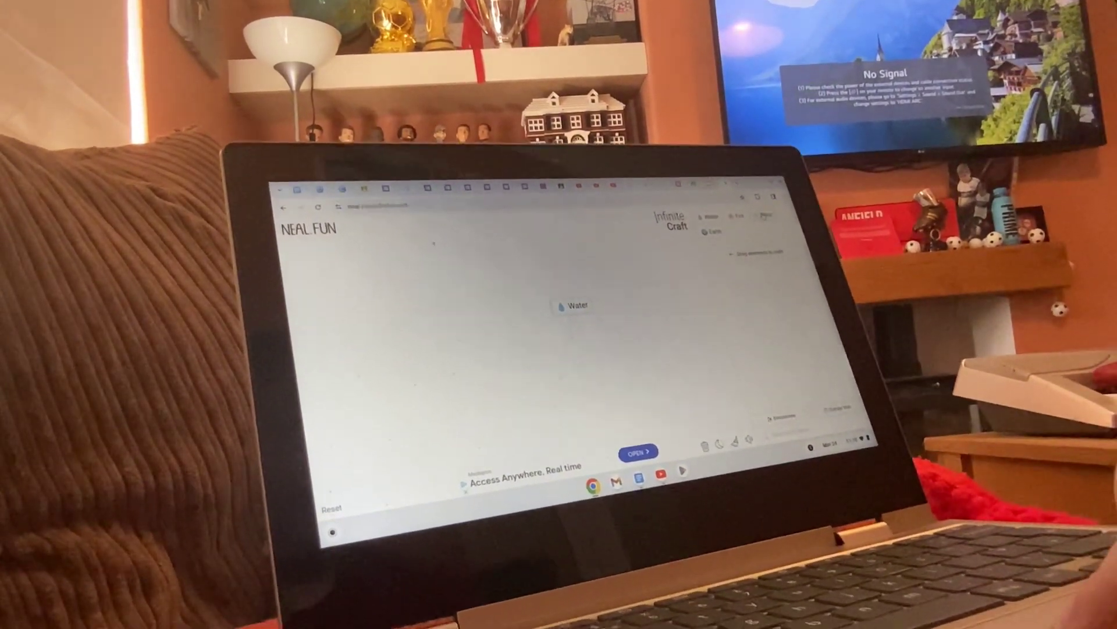
Step: Combine Wind with Water into Wave and bring Earth onto the canvas beside it
drag(765, 212, 557, 305)
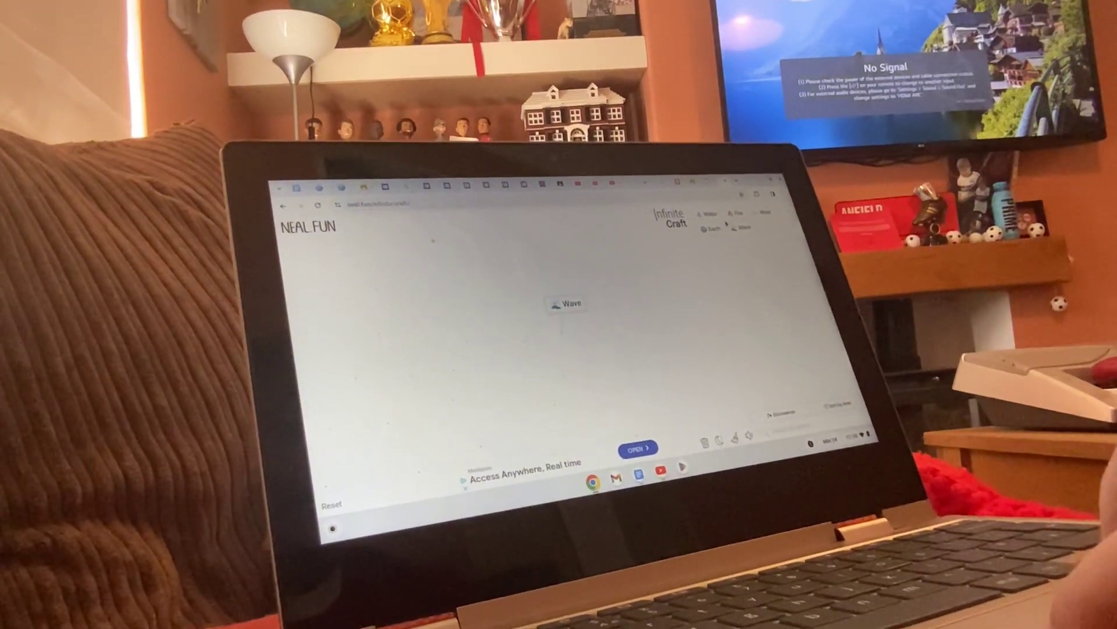
drag(711, 228, 611, 261)
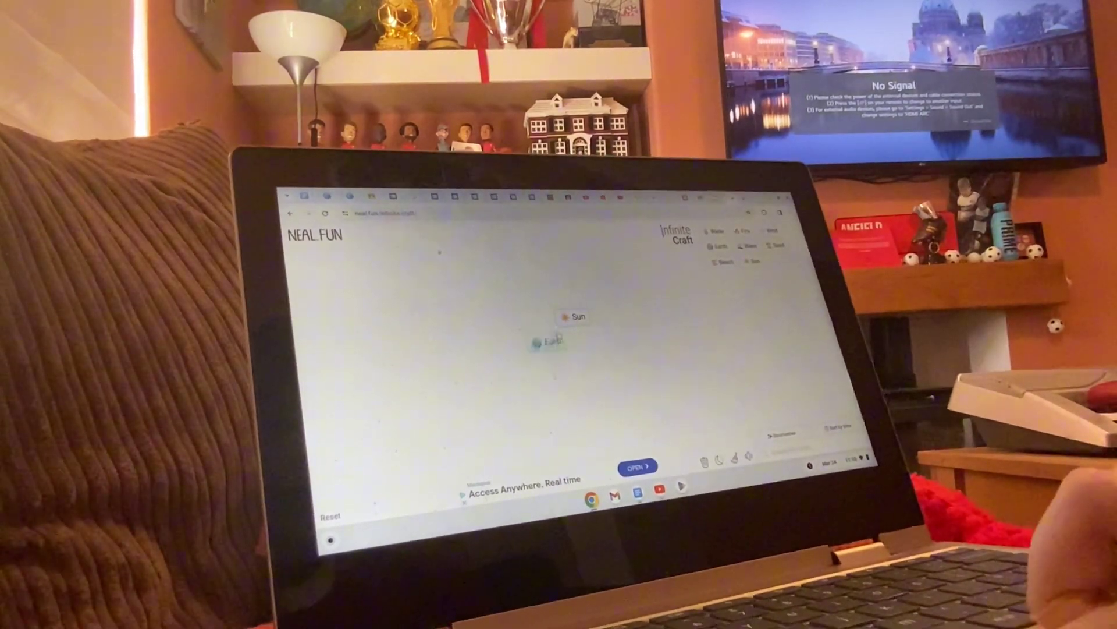
Step: Combine Earth with Sun, then craft Dandelion, Sand and Steam from the canvas tiles
drag(558, 338, 580, 317)
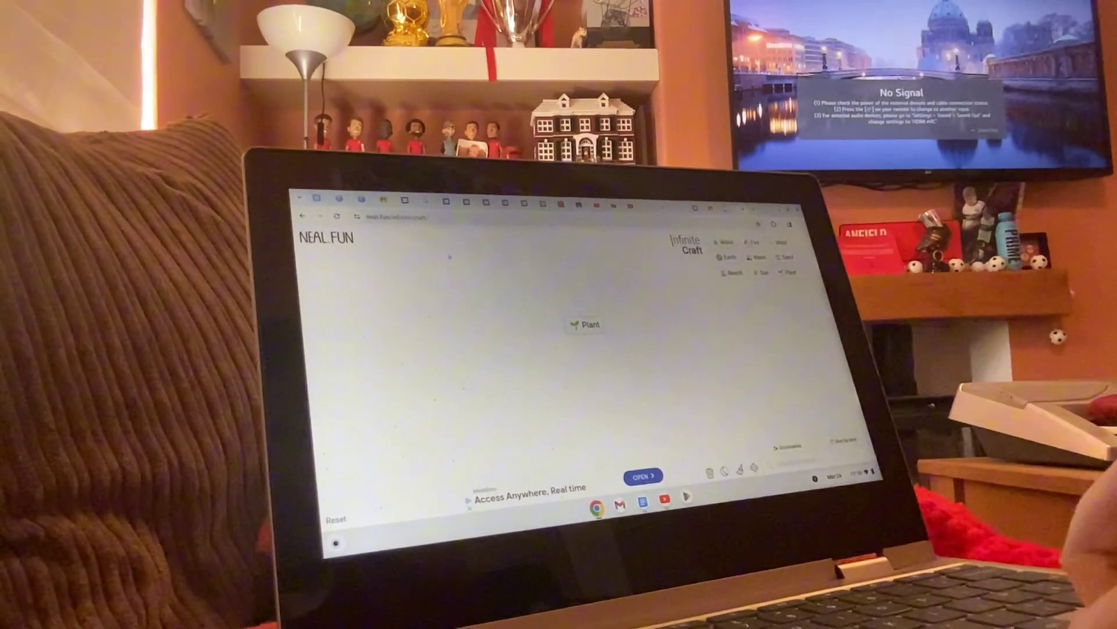
drag(722, 250, 585, 319)
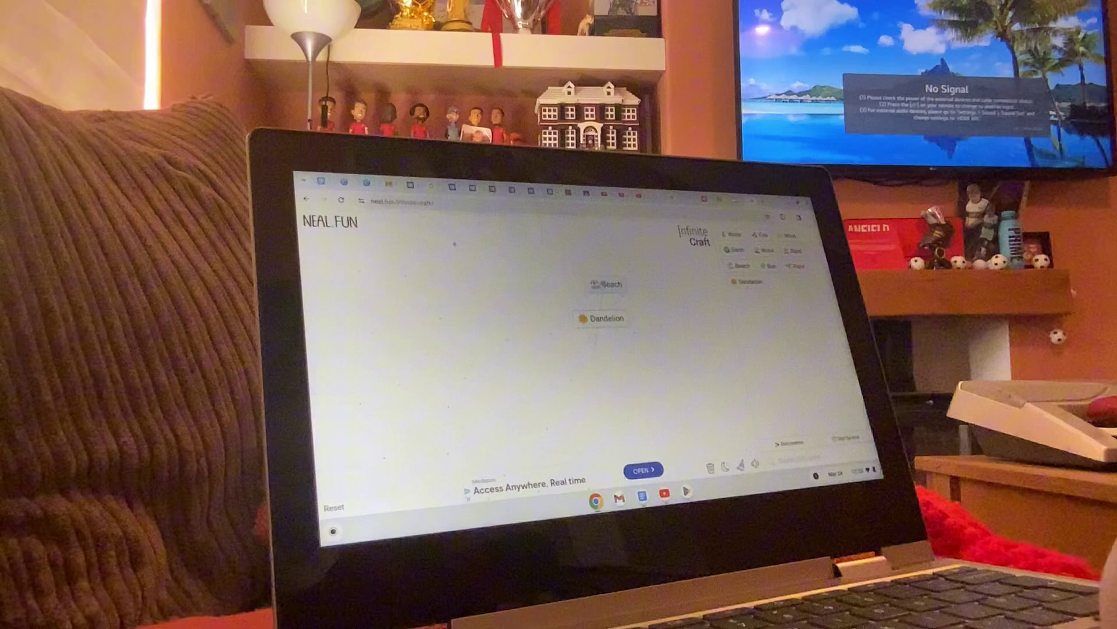
drag(597, 283, 601, 318)
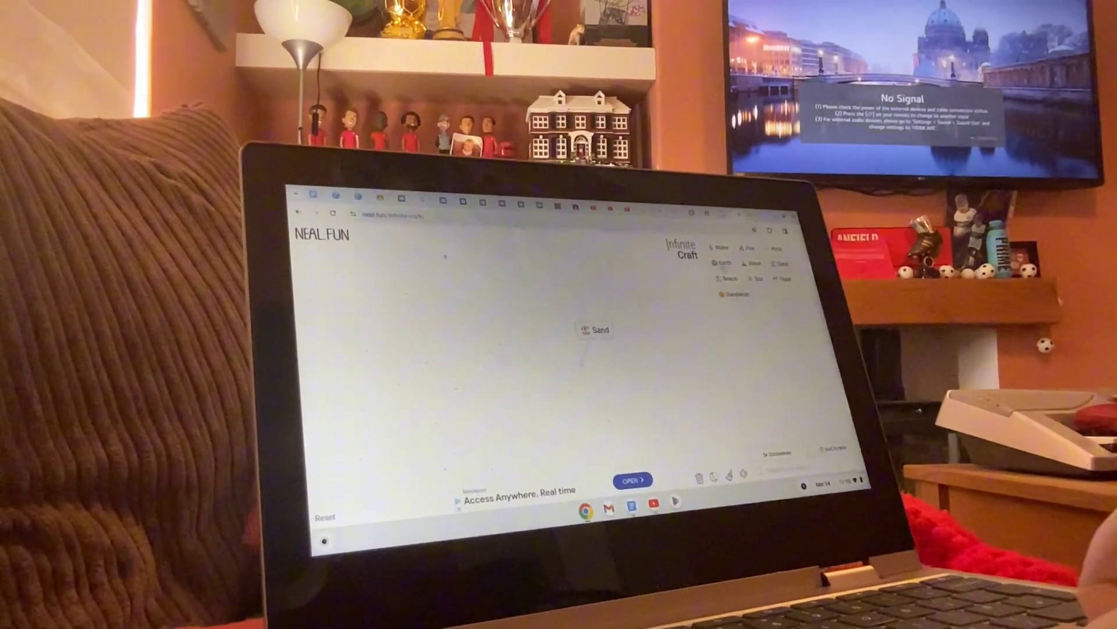
drag(603, 269, 569, 270)
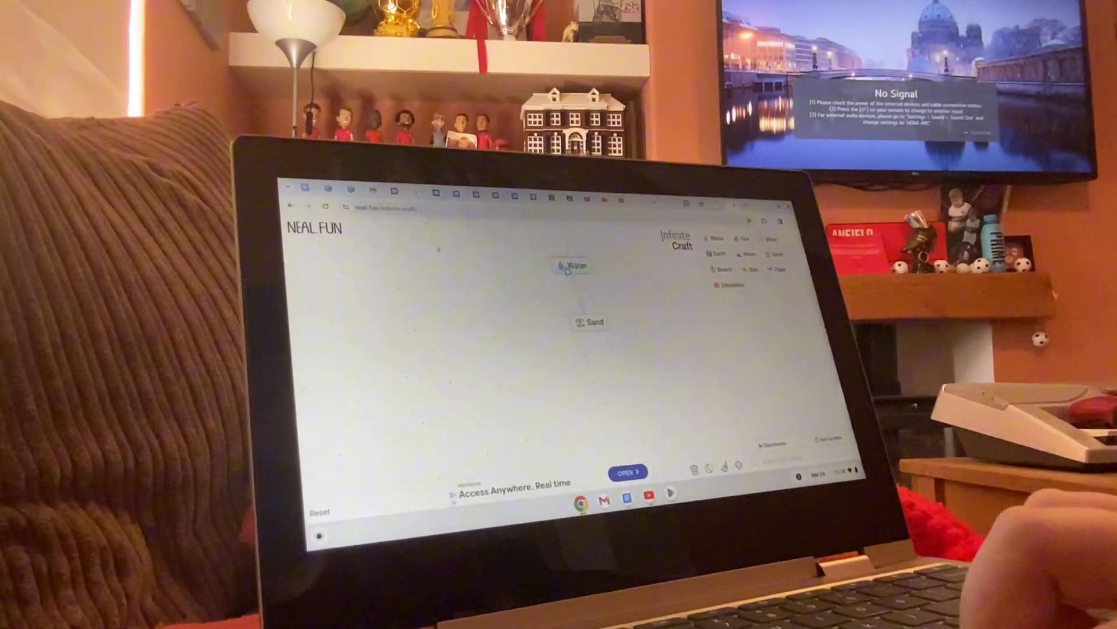
drag(568, 271, 587, 313)
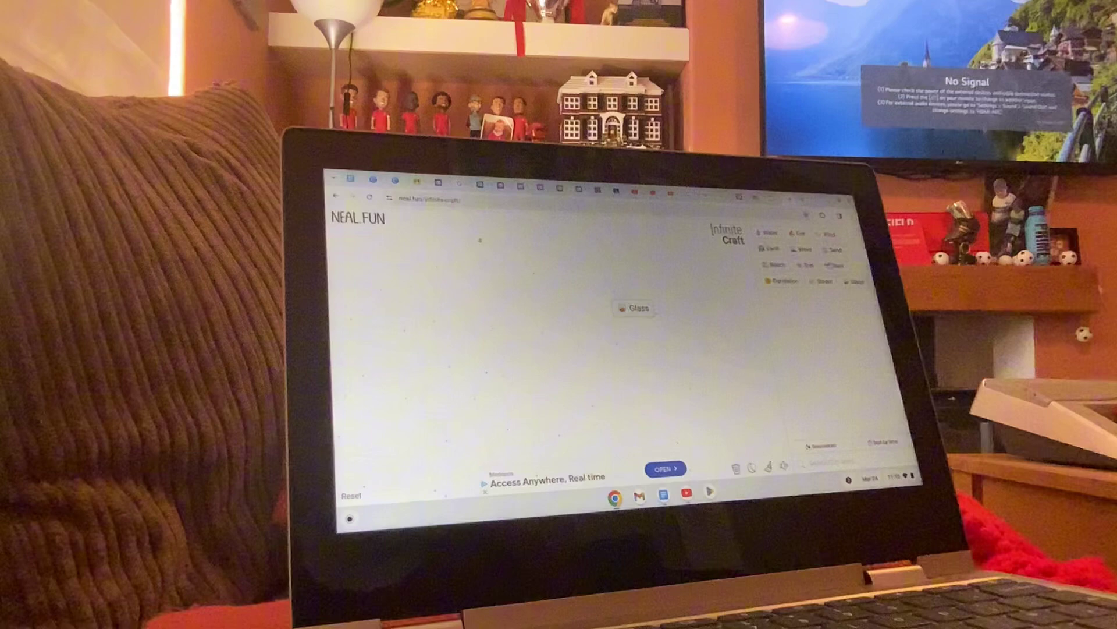
Step: Chain Sun and Glass into Magnifying Glass, Telescope, Observatory, Moon, then Eclipse with Fire
drag(805, 261, 631, 305)
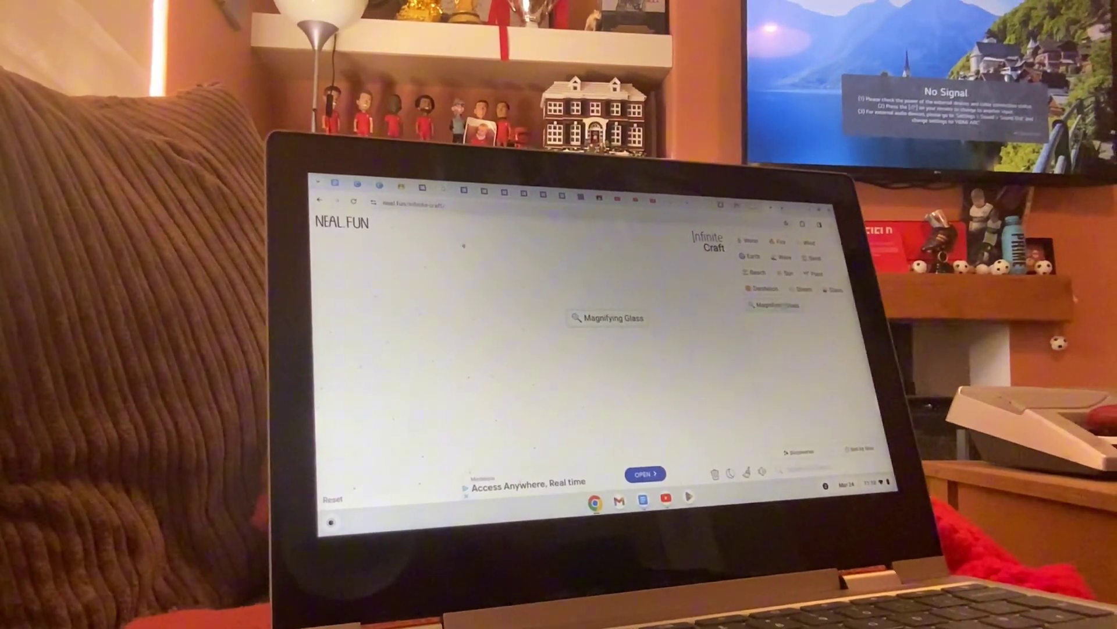
drag(645, 316, 615, 316)
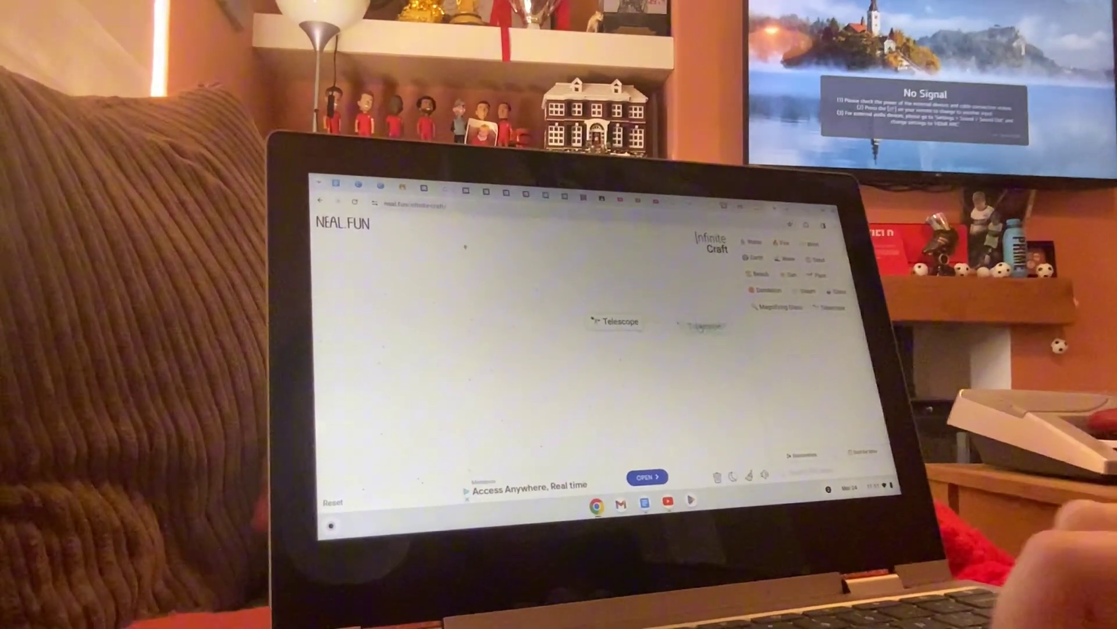
drag(834, 308, 618, 322)
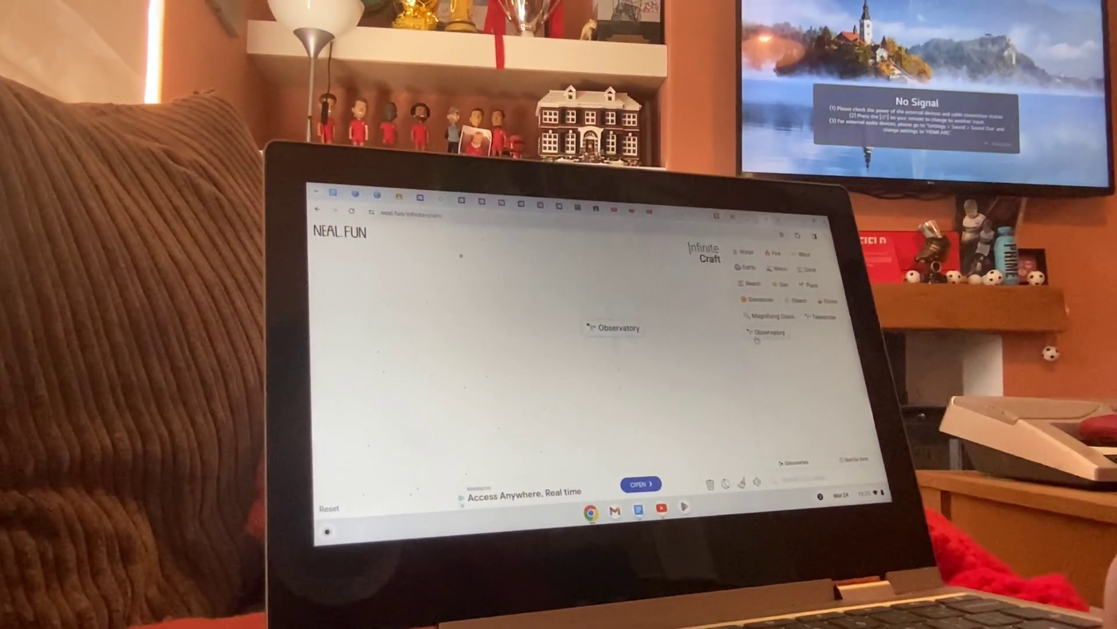
drag(823, 315, 612, 326)
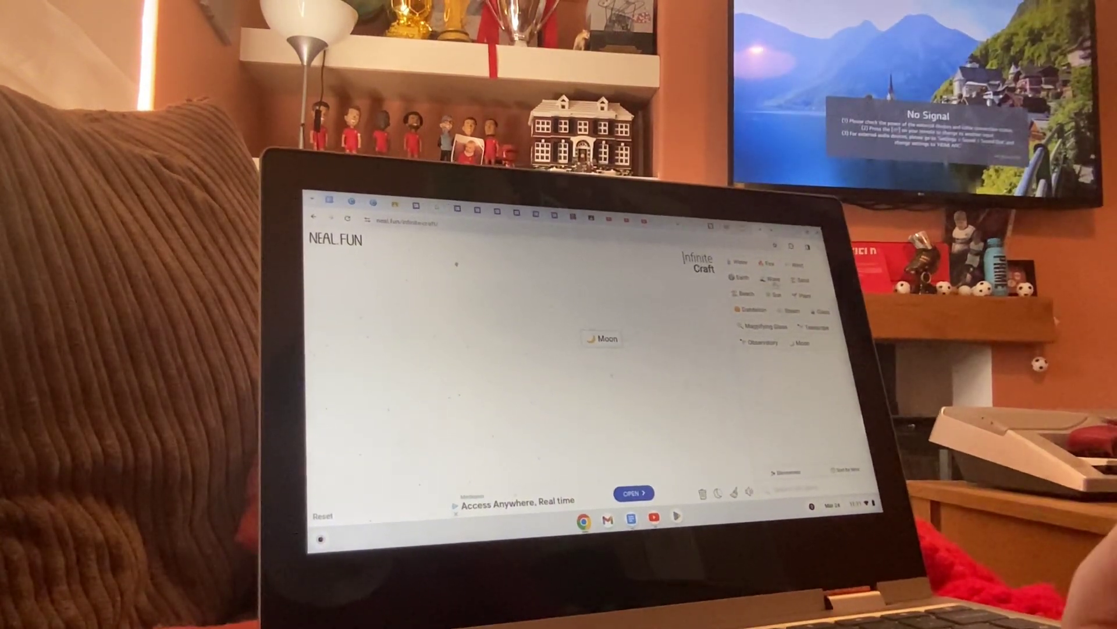
drag(769, 263, 609, 344)
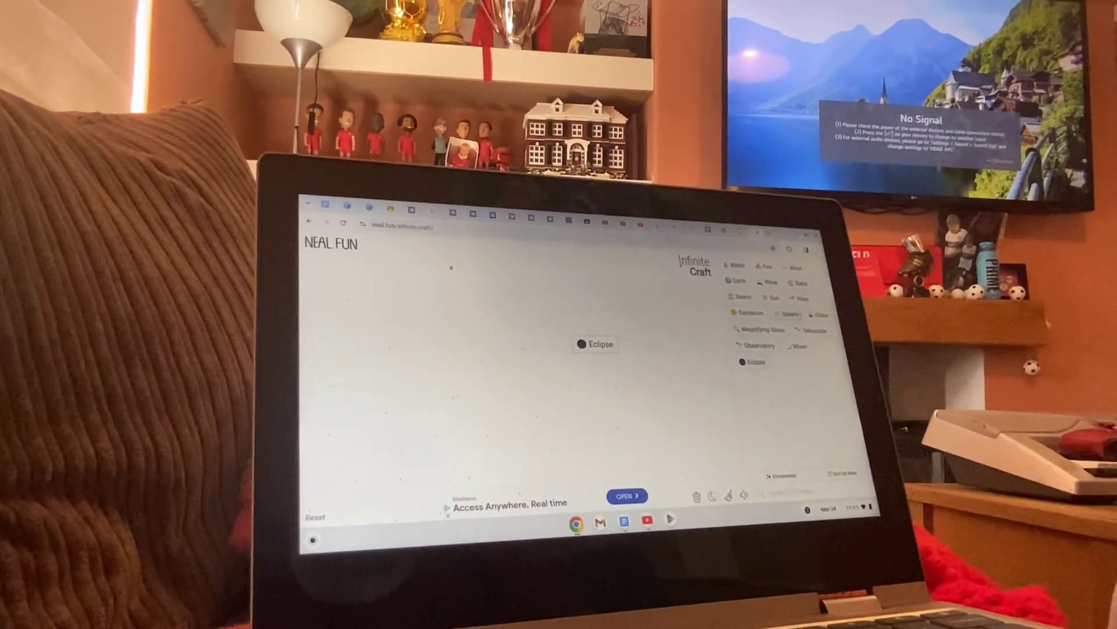
Step: Turn Eclipse into Sunglasses, add Earth above it, and combine Plant with Sunglasses
drag(821, 313, 587, 346)
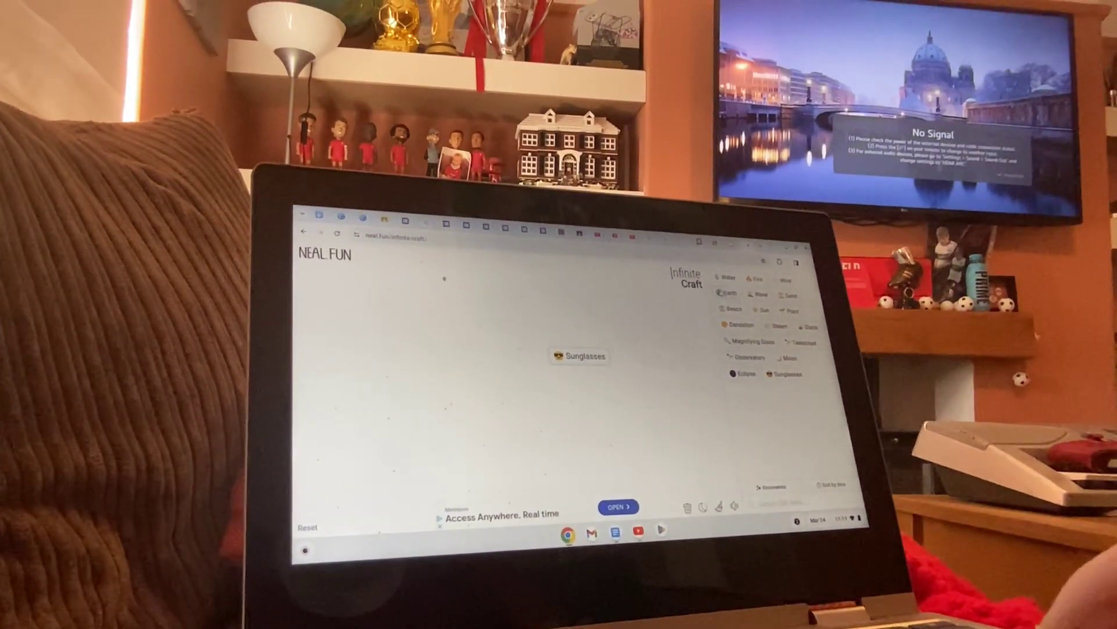
drag(689, 307, 628, 356)
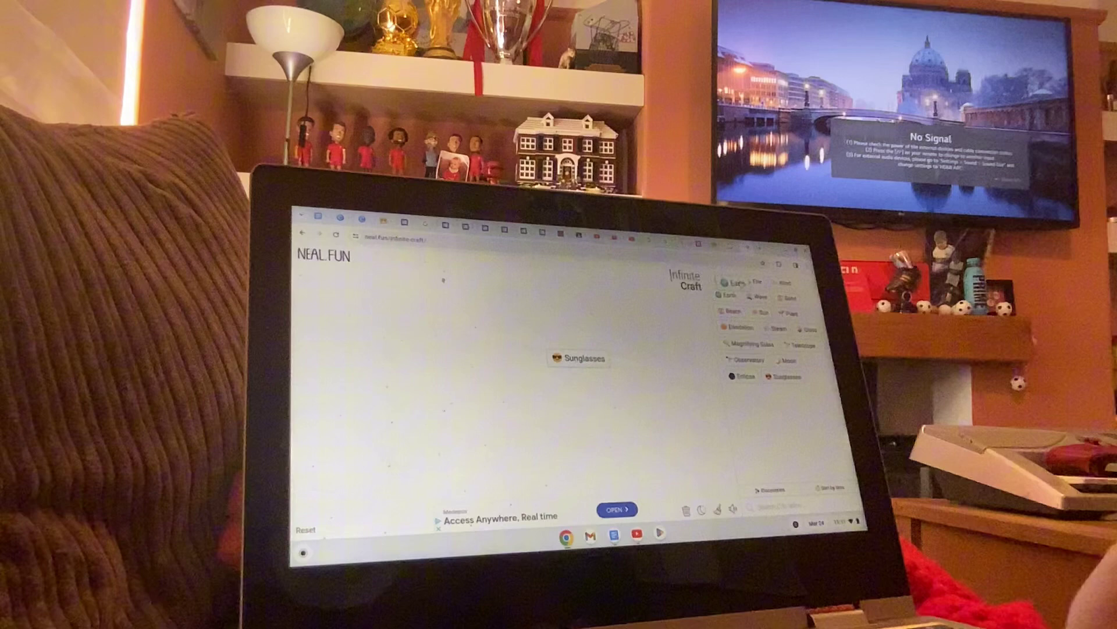
drag(574, 330, 569, 336)
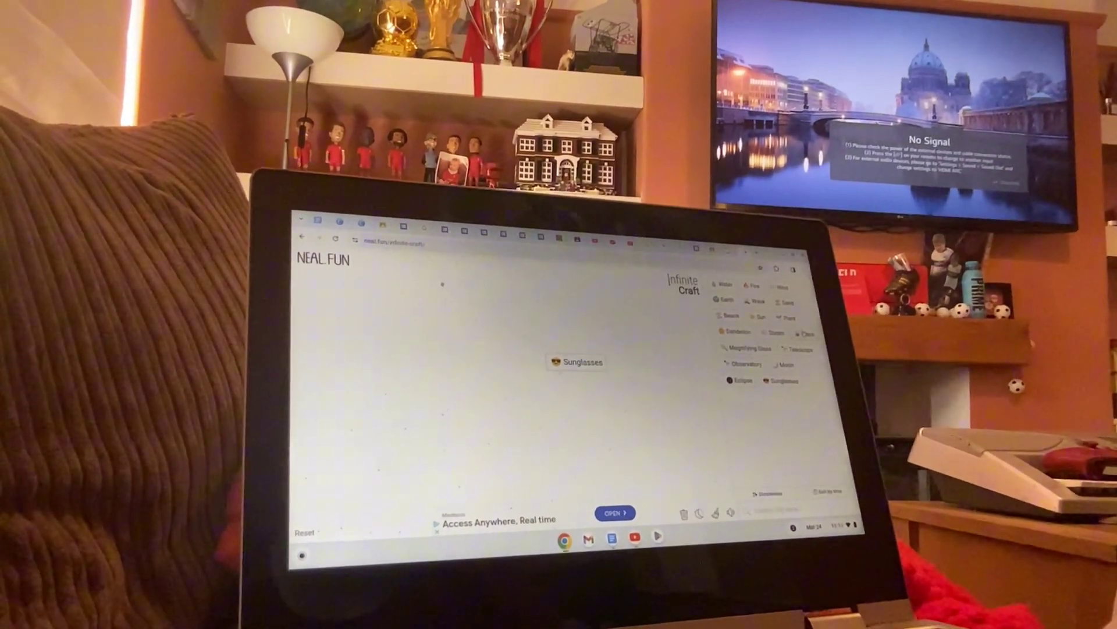
drag(550, 373, 582, 356)
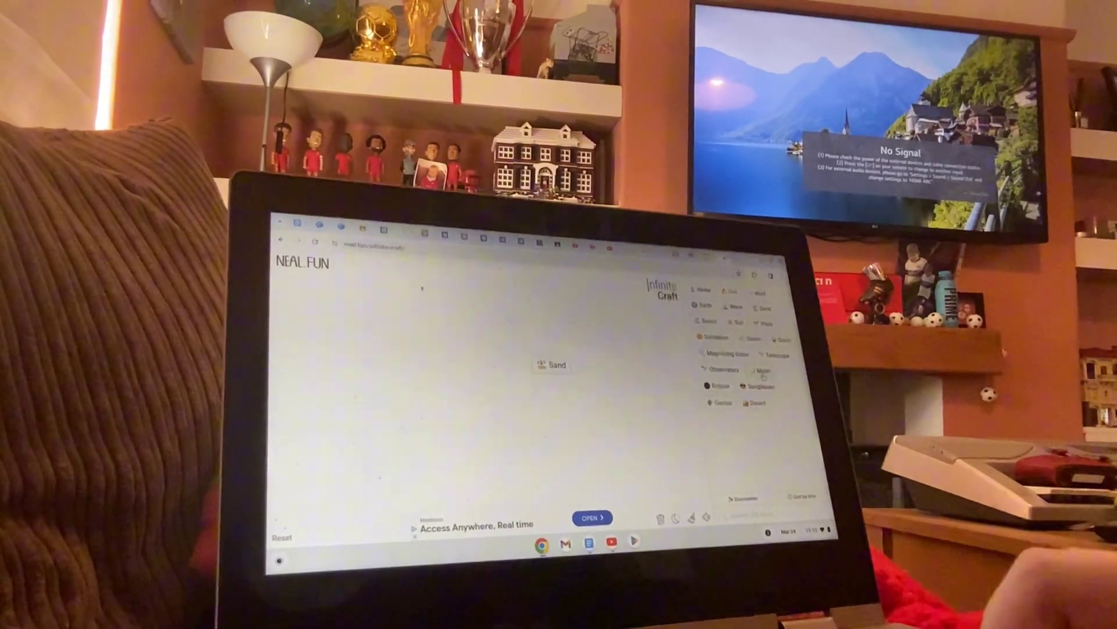
Step: Combine elements with Sand and Alien to get UFO, adding Dandelion and Eclipse tiles
drag(759, 310, 551, 367)
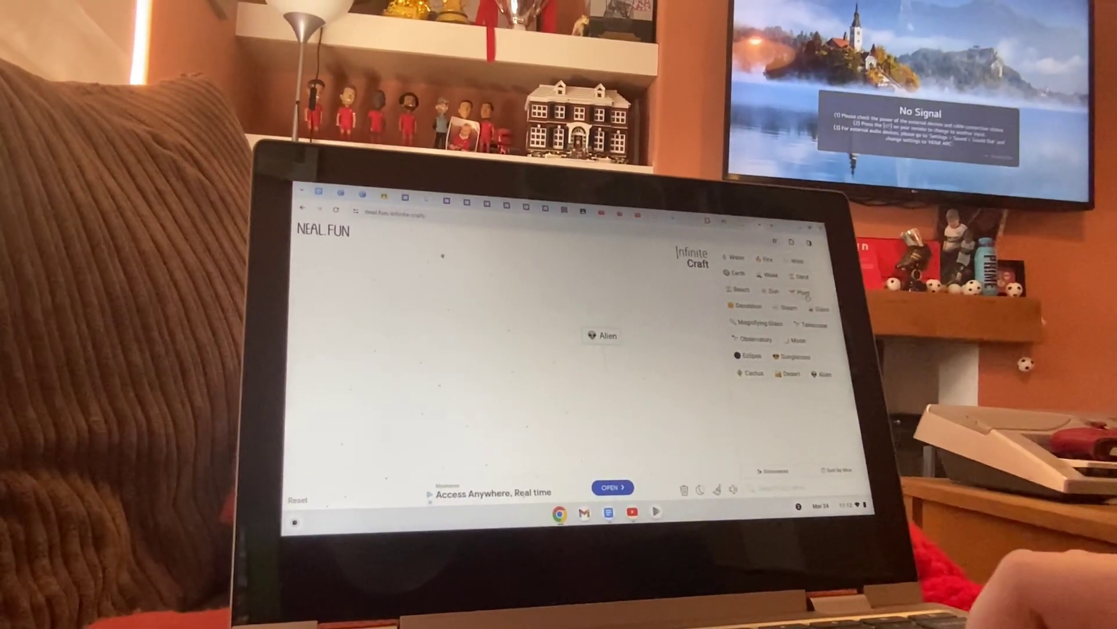
drag(792, 269, 598, 346)
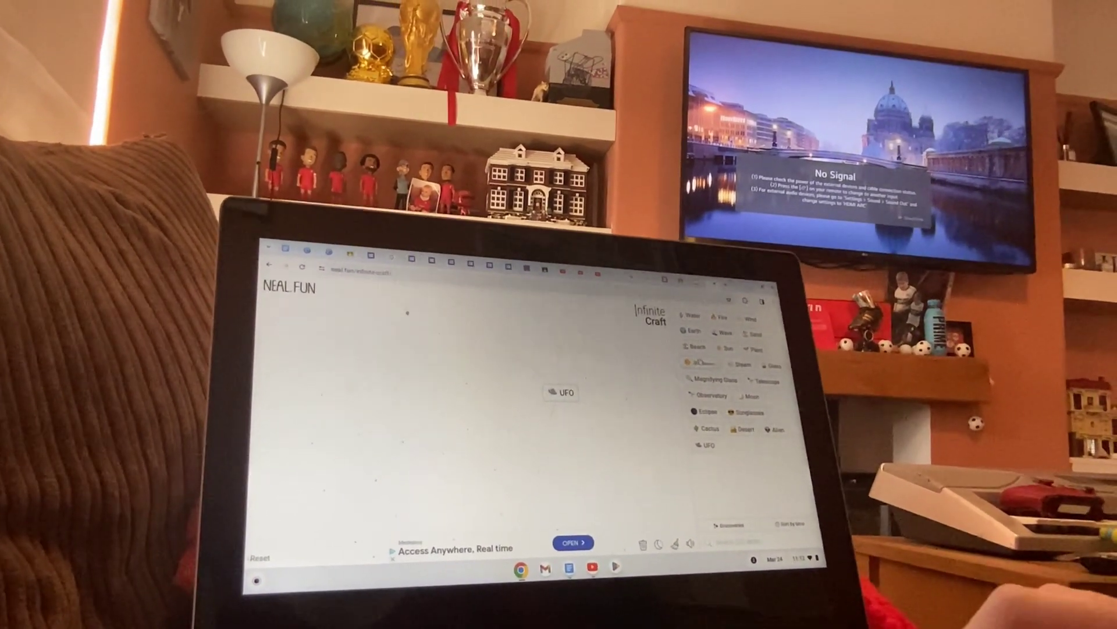
drag(705, 359, 564, 388)
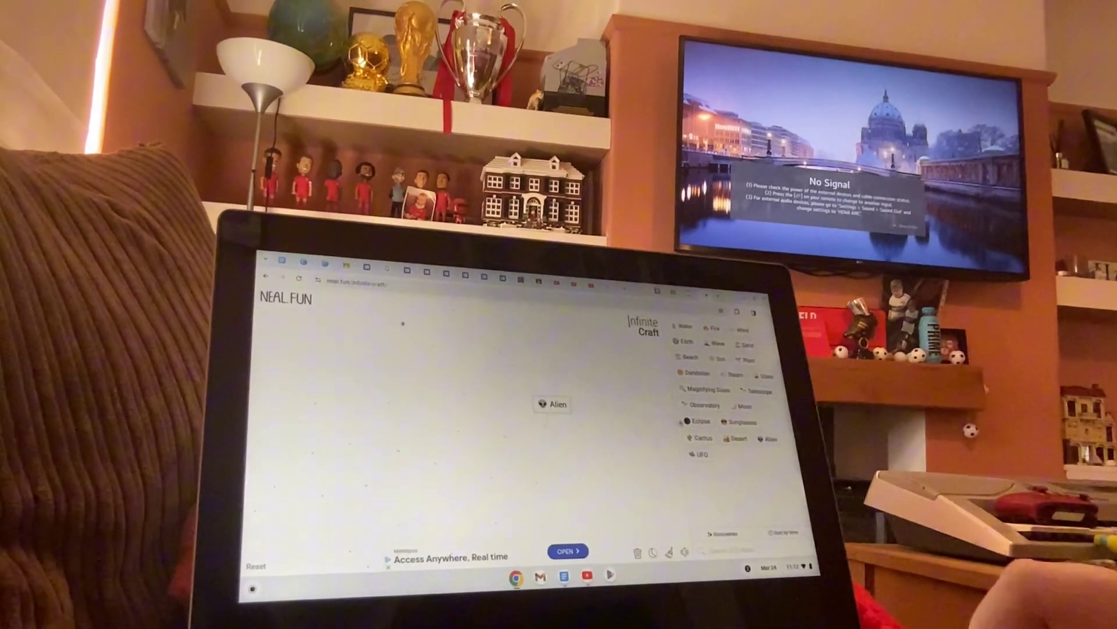
drag(699, 421, 546, 414)
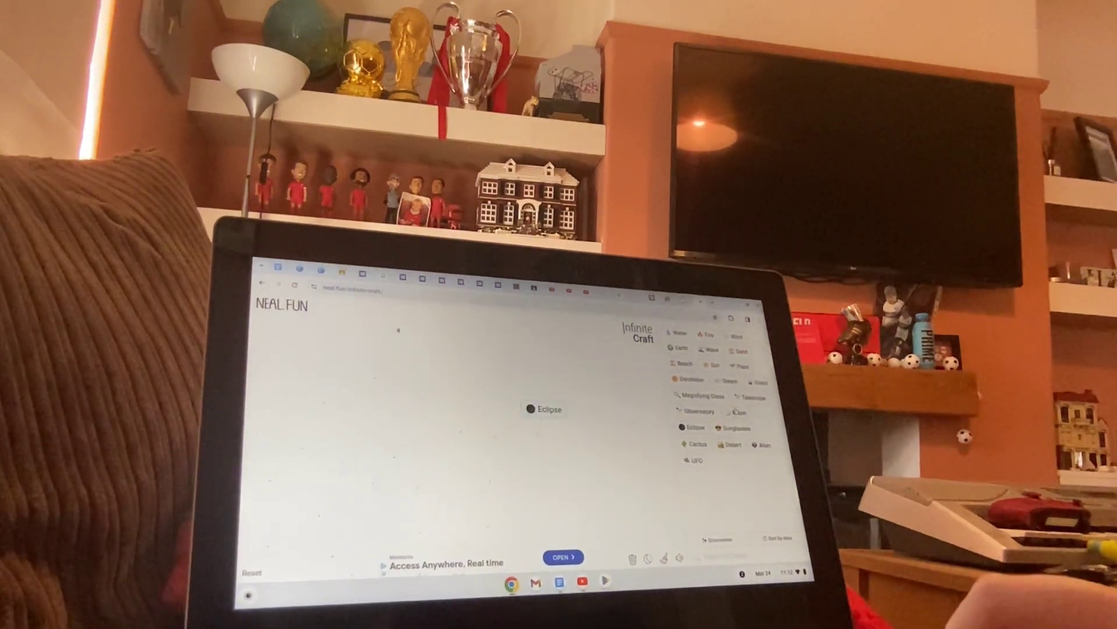
Step: Combine Moon with Eclipse for Werewolf, then Vampire, then UFO with Vampire; place Beach
drag(587, 411, 557, 407)
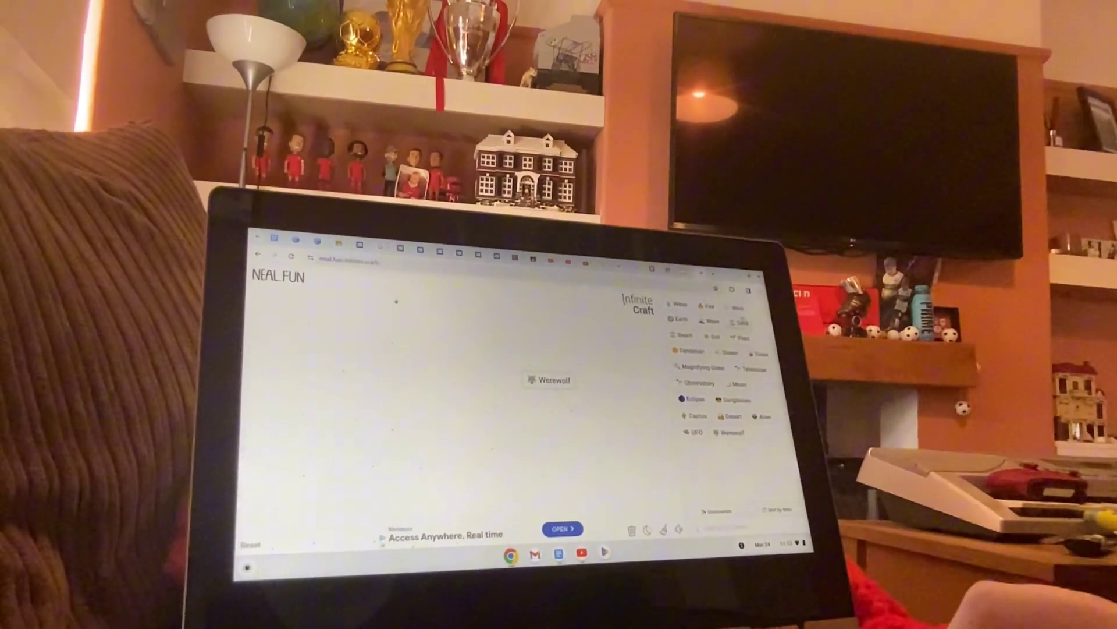
drag(737, 305, 549, 378)
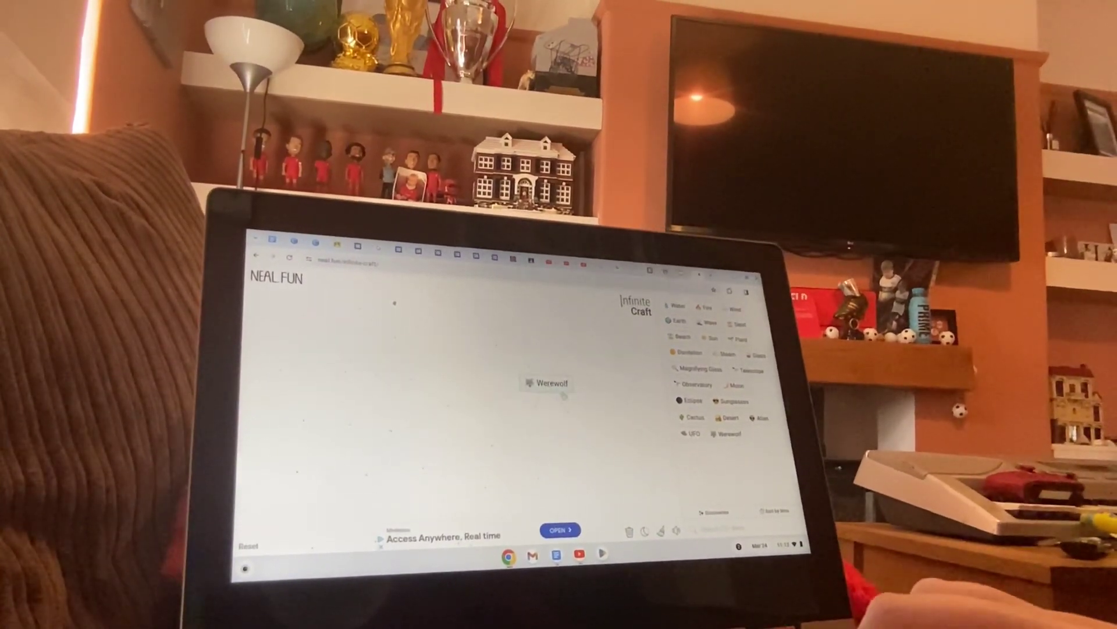
drag(707, 404, 546, 385)
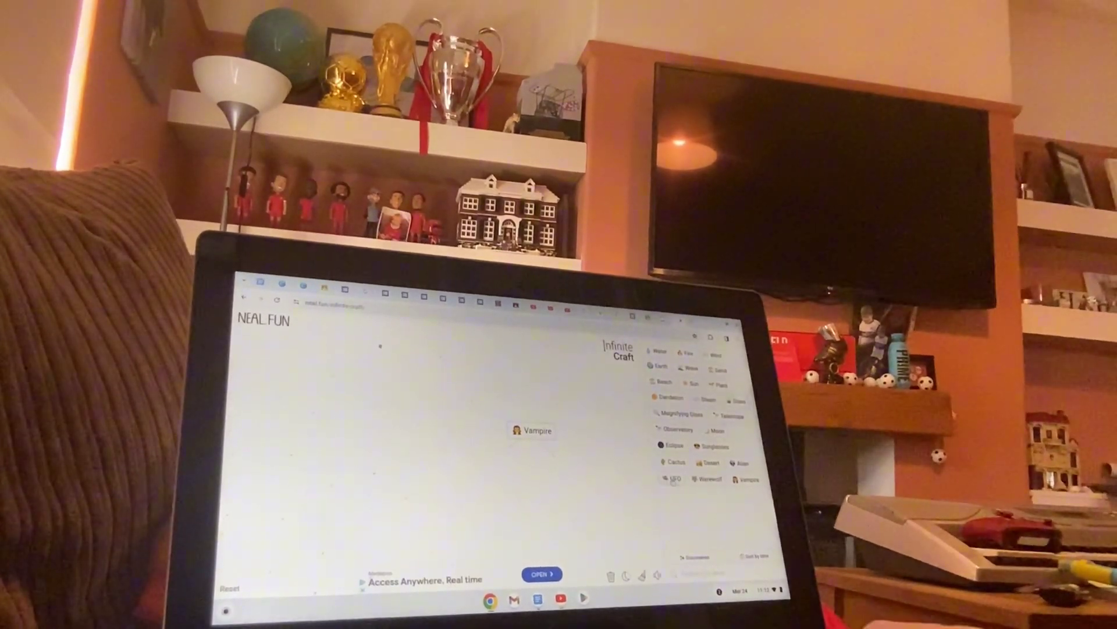
drag(672, 477, 535, 429)
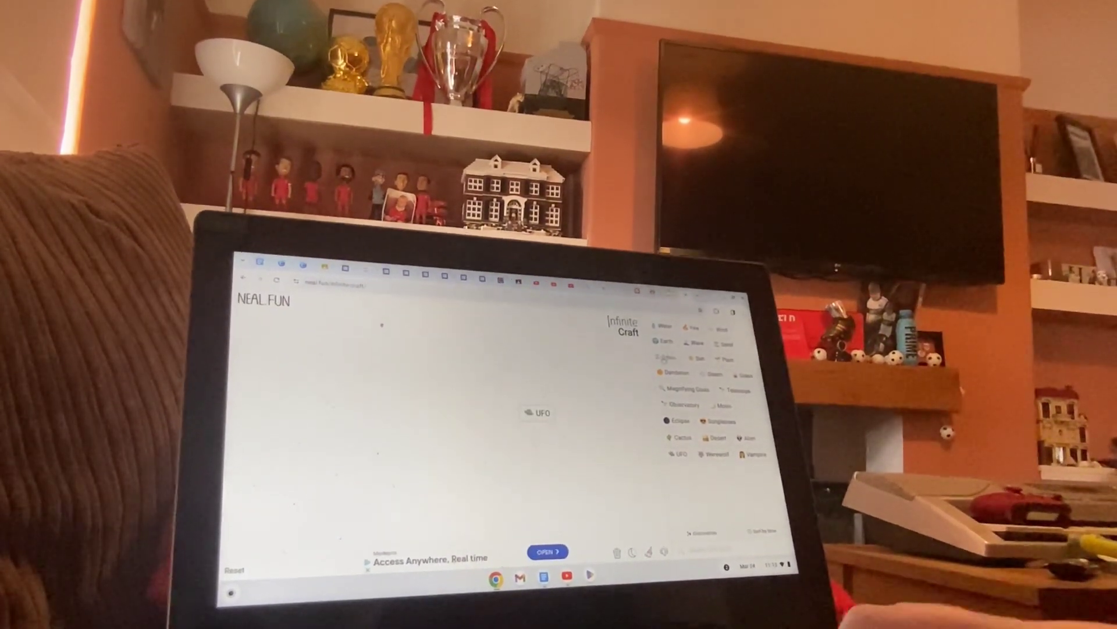
drag(668, 356, 554, 405)
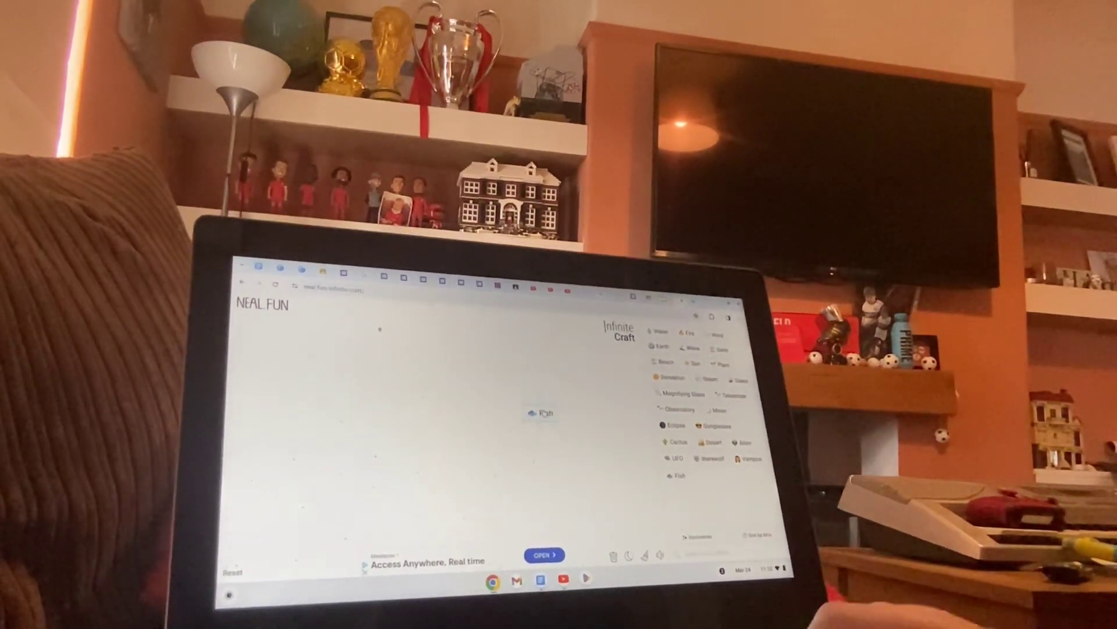
Step: Craft Sushi from Fire and Fish, then Sunshine, then Rainbow with Water; add Sunglasses and Beach
drag(564, 414, 563, 410)
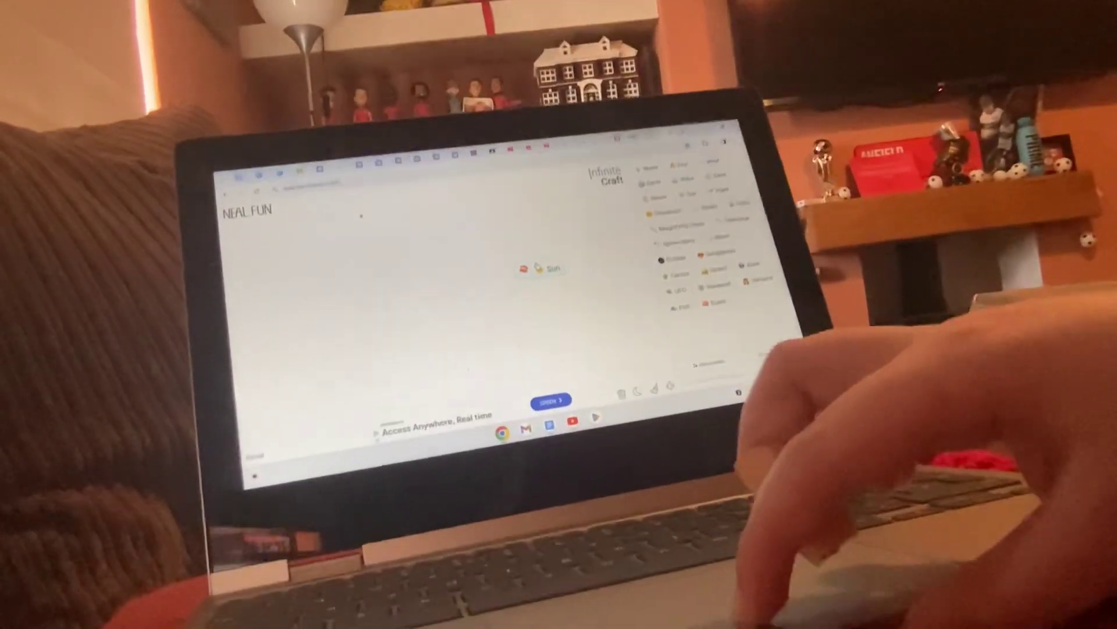
drag(690, 249, 538, 319)
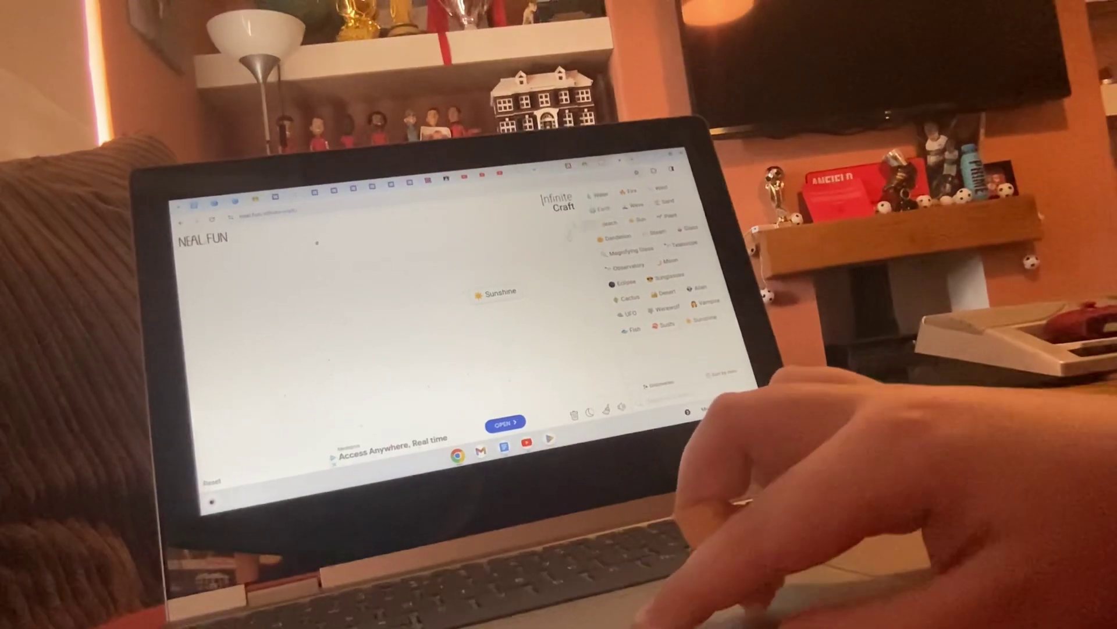
drag(608, 184, 505, 260)
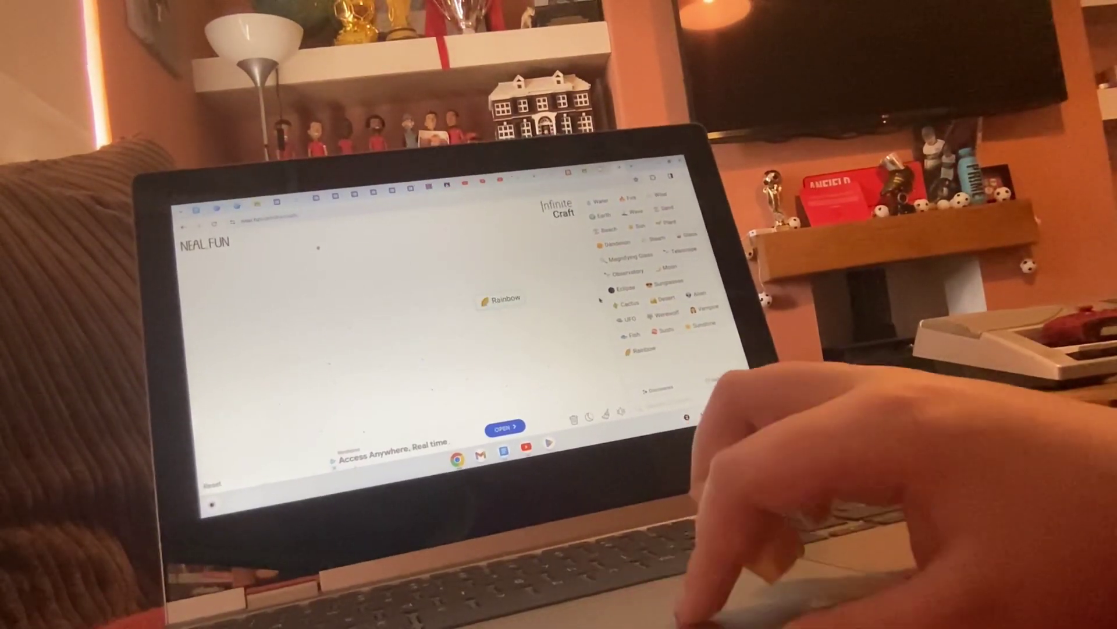
drag(497, 301, 502, 301)
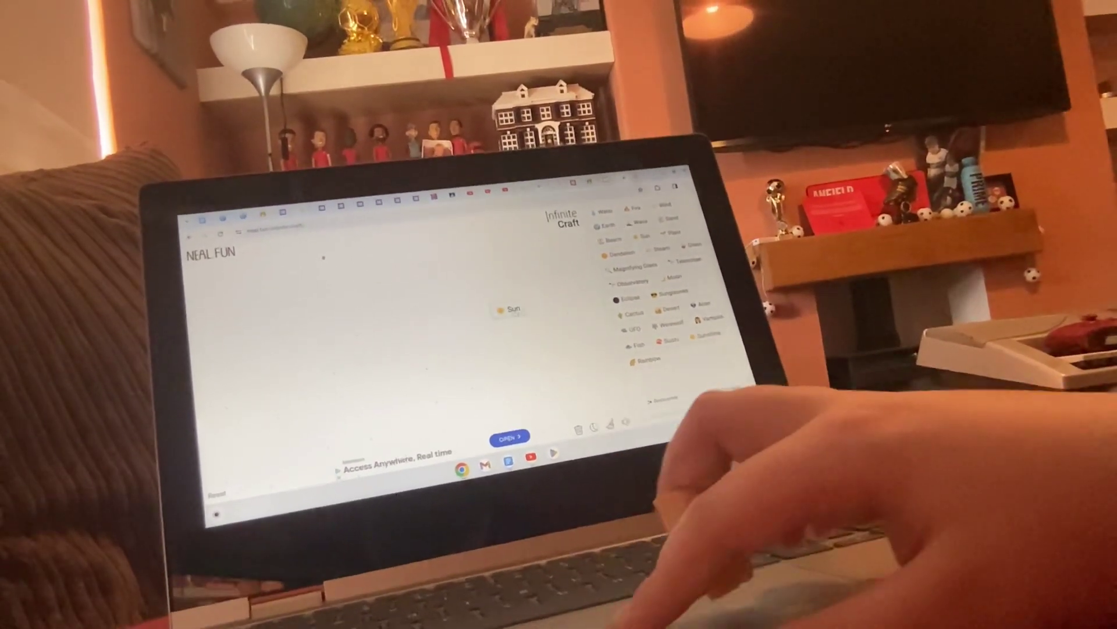
drag(653, 294, 520, 288)
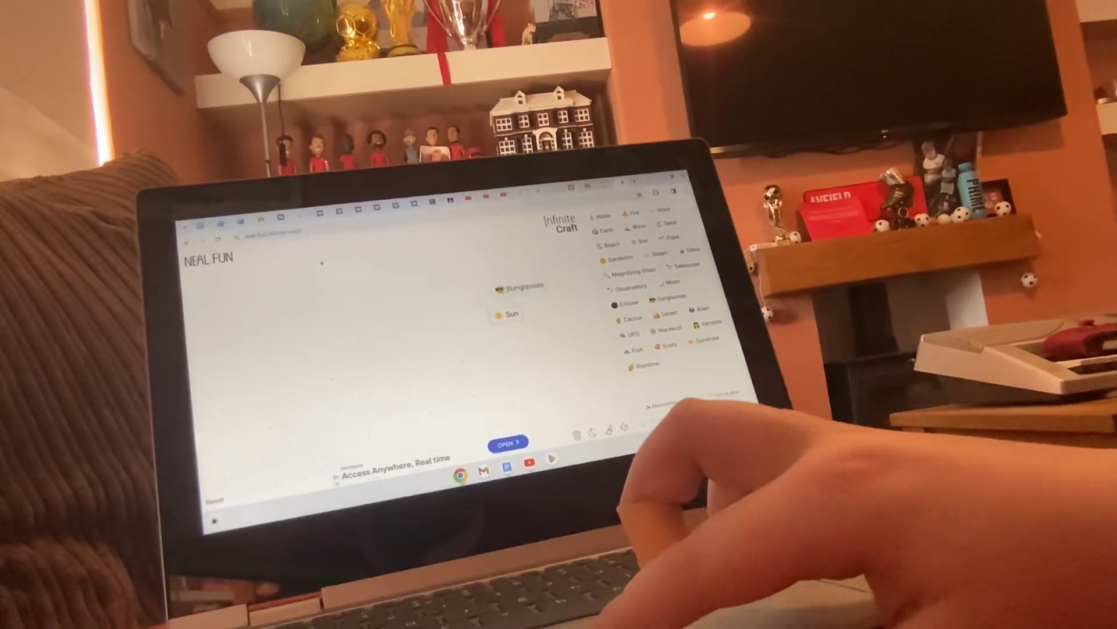
click(606, 243)
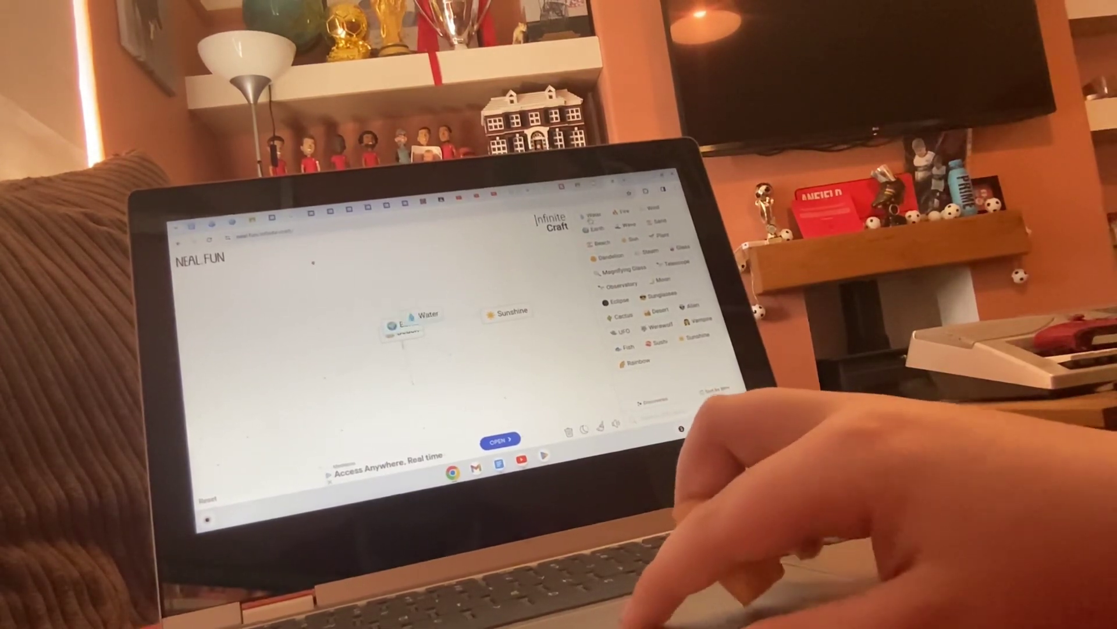
Step: Combine Earth with Water into Plant, then Palm, Coconut with Sunshine, and Cocoon
drag(408, 316, 403, 319)
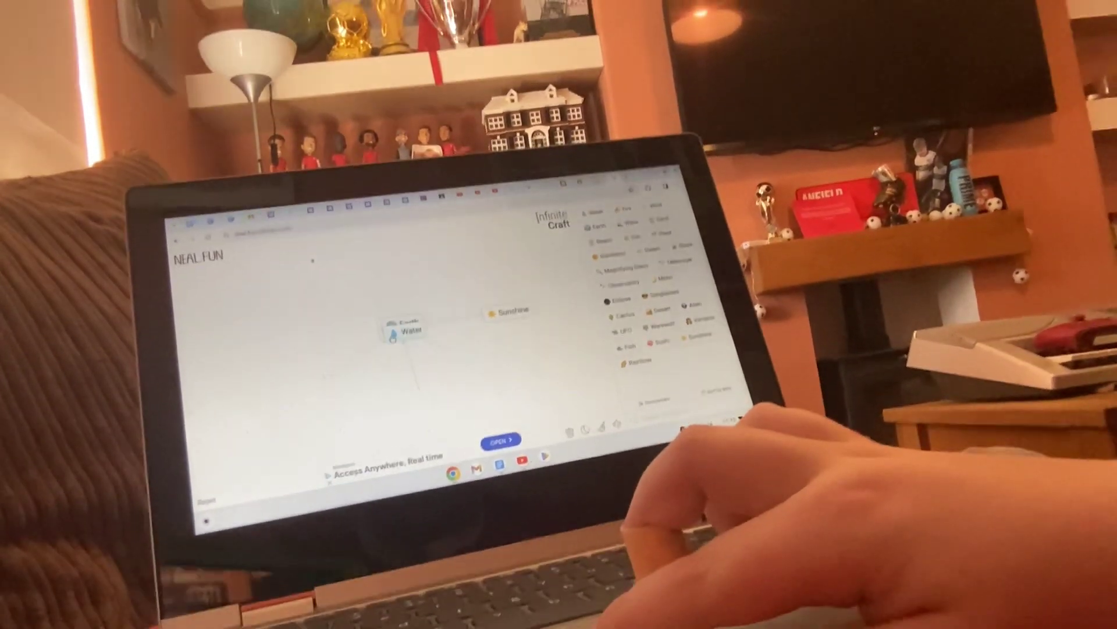
drag(696, 344, 404, 334)
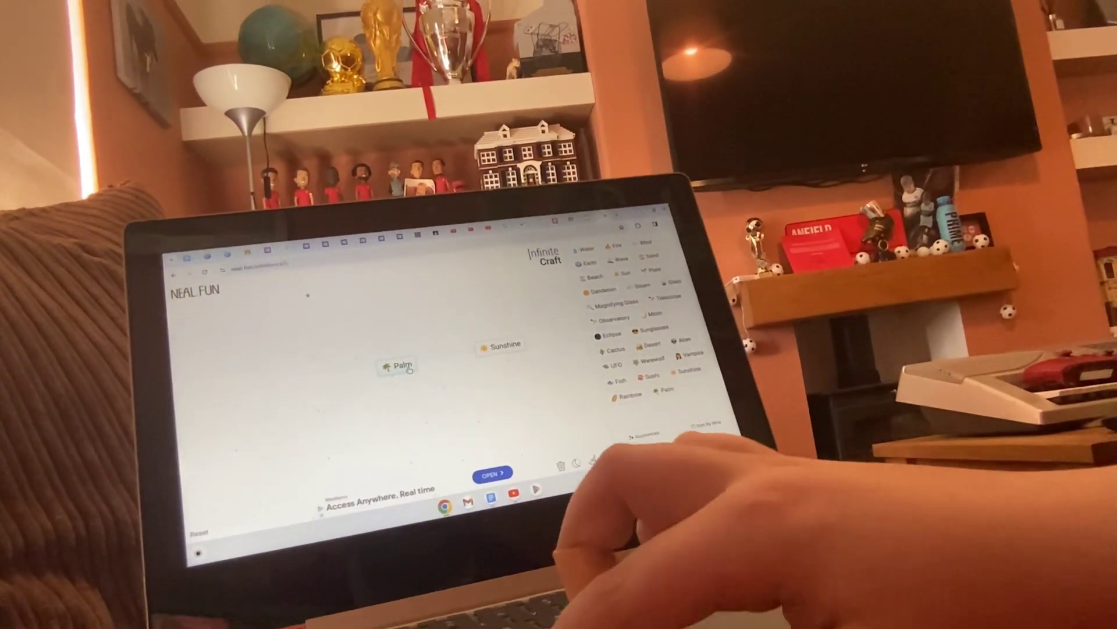
drag(396, 371, 502, 353)
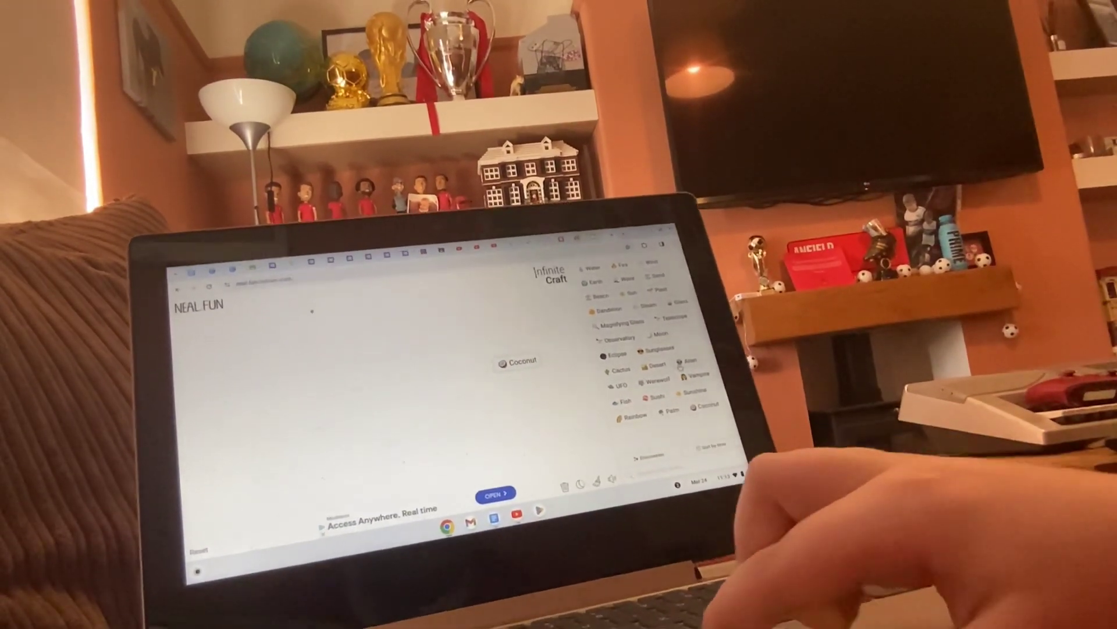
drag(654, 399, 520, 360)
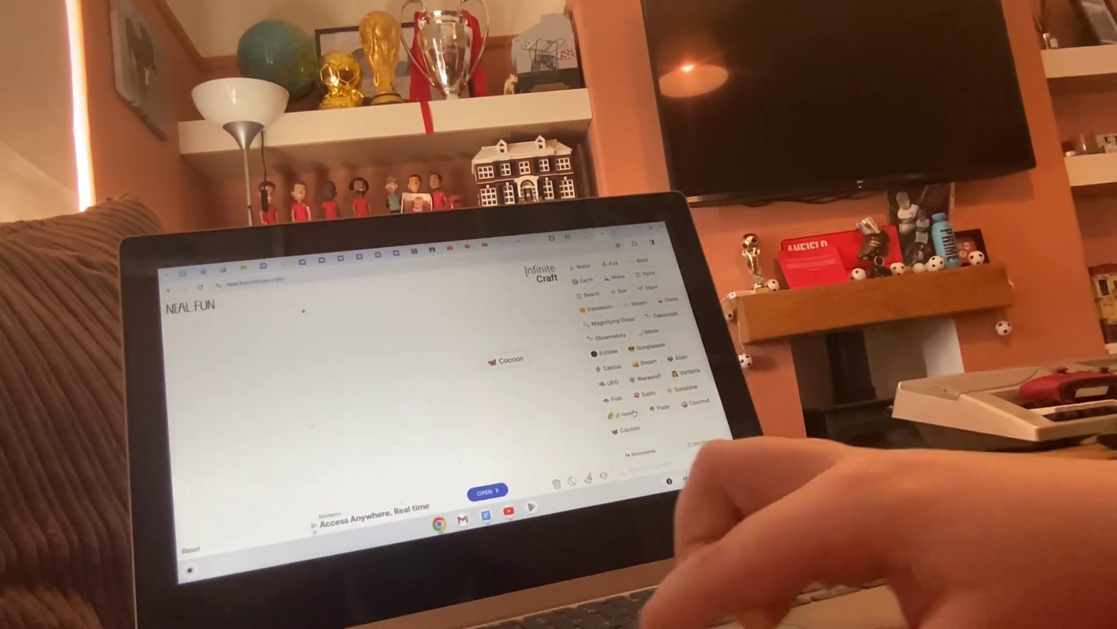
Step: Turn Cocoon into Butterfly and Moth, then bring in Telescope to make Astronomer
drag(514, 358, 506, 360)
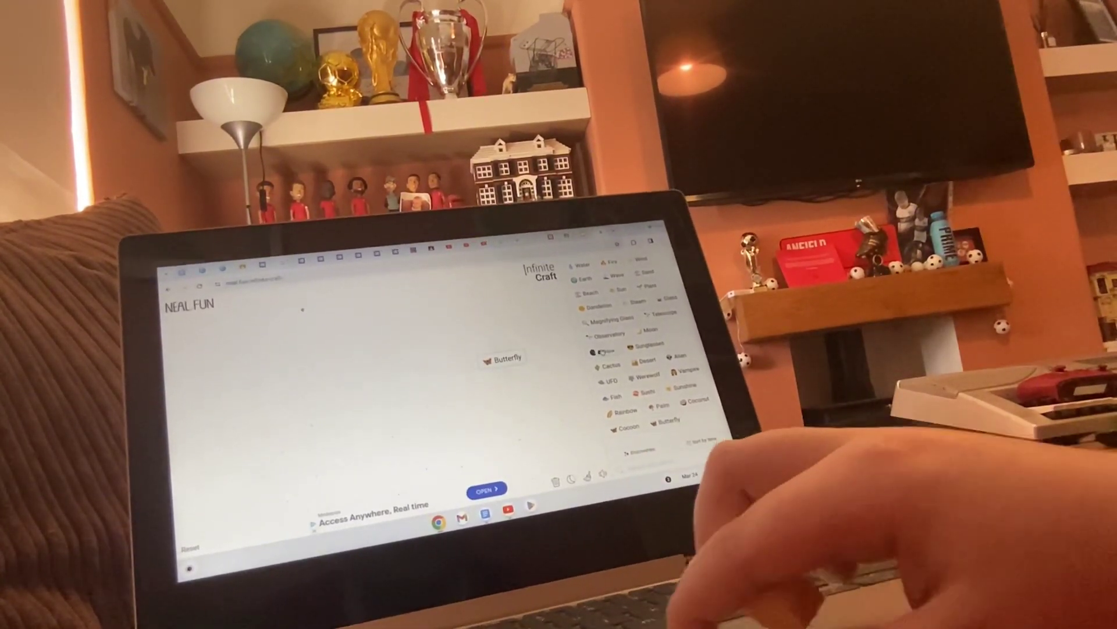
drag(602, 351, 508, 359)
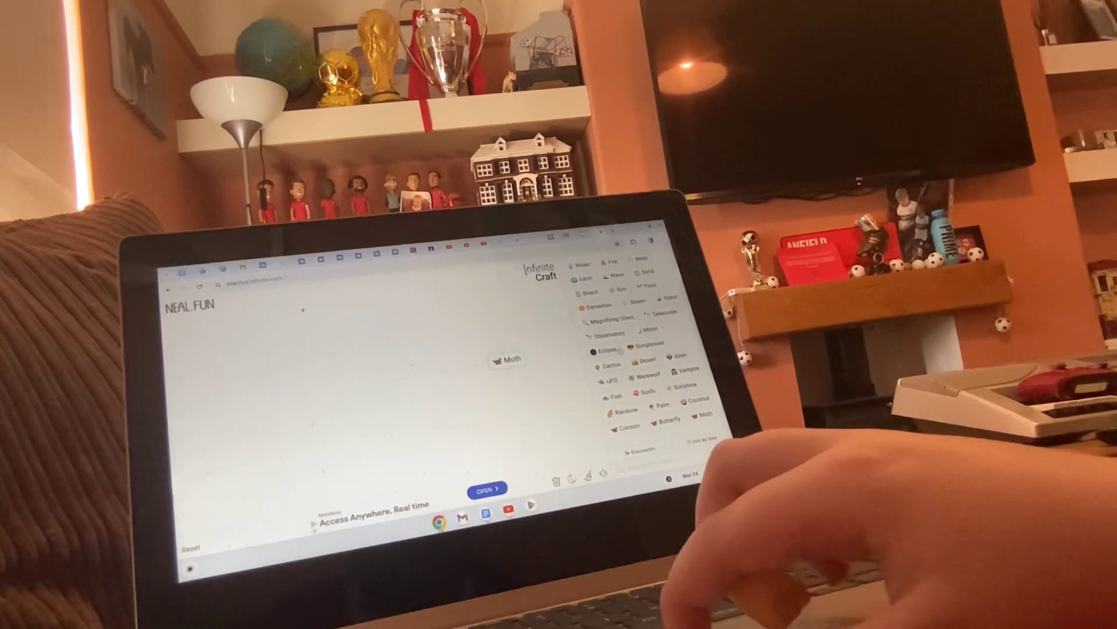
drag(661, 307, 503, 359)
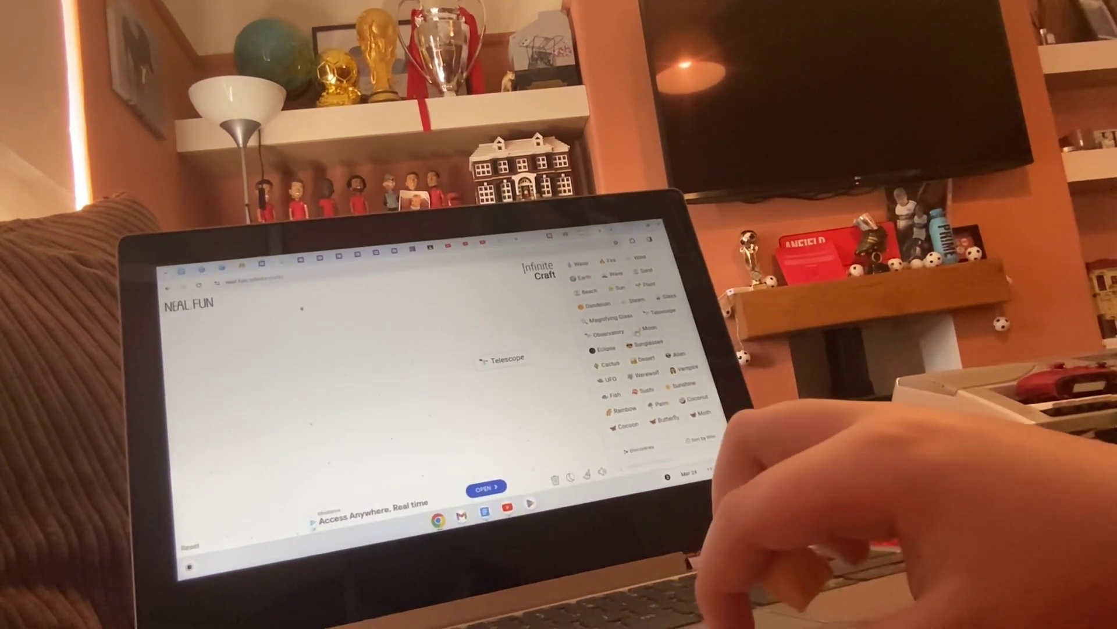
drag(635, 330, 491, 366)
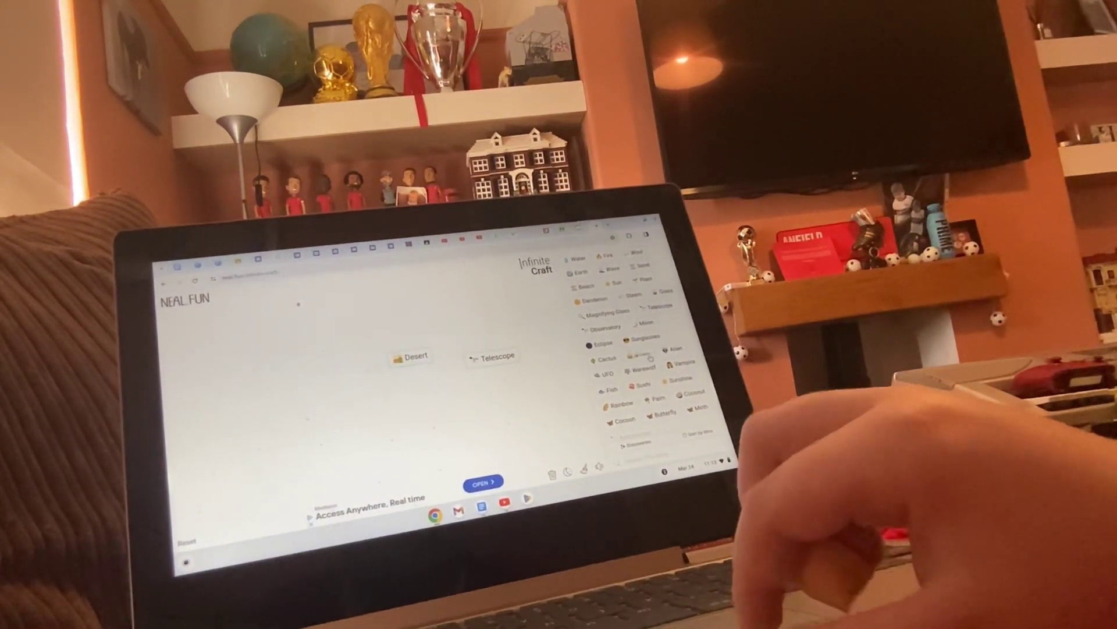
Step: Combine Telescope with Vampire into Bat, add Earth and Moon, and place UFO beside Bat
mouse_move(683, 362)
mouse_down()
mouse_move(394, 384)
mouse_move(409, 386)
mouse_move(419, 358)
mouse_up()
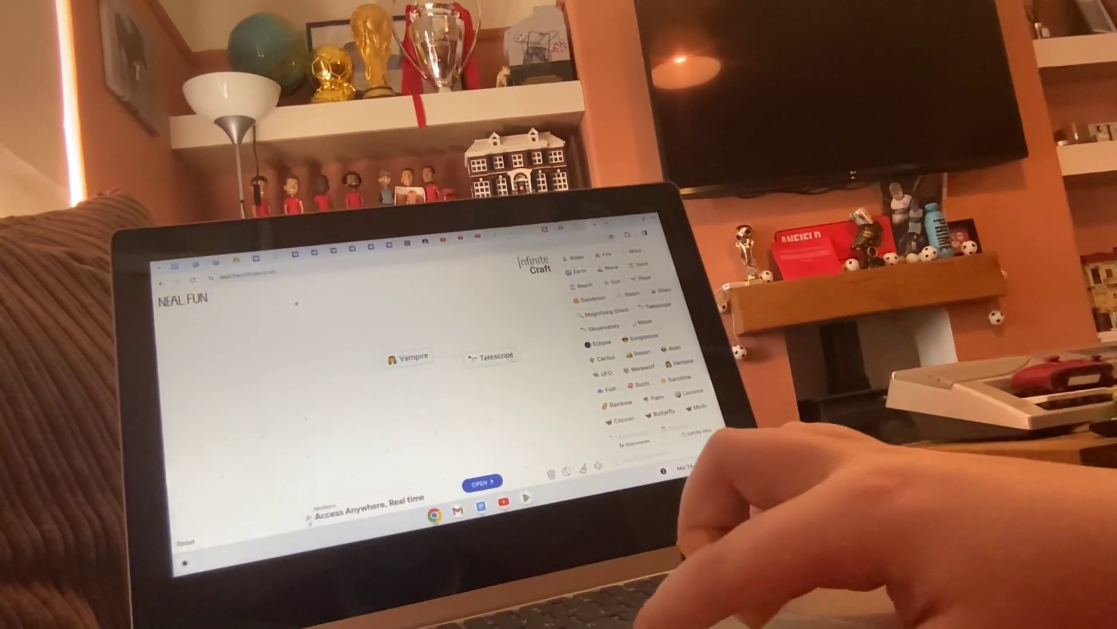
drag(491, 357, 409, 358)
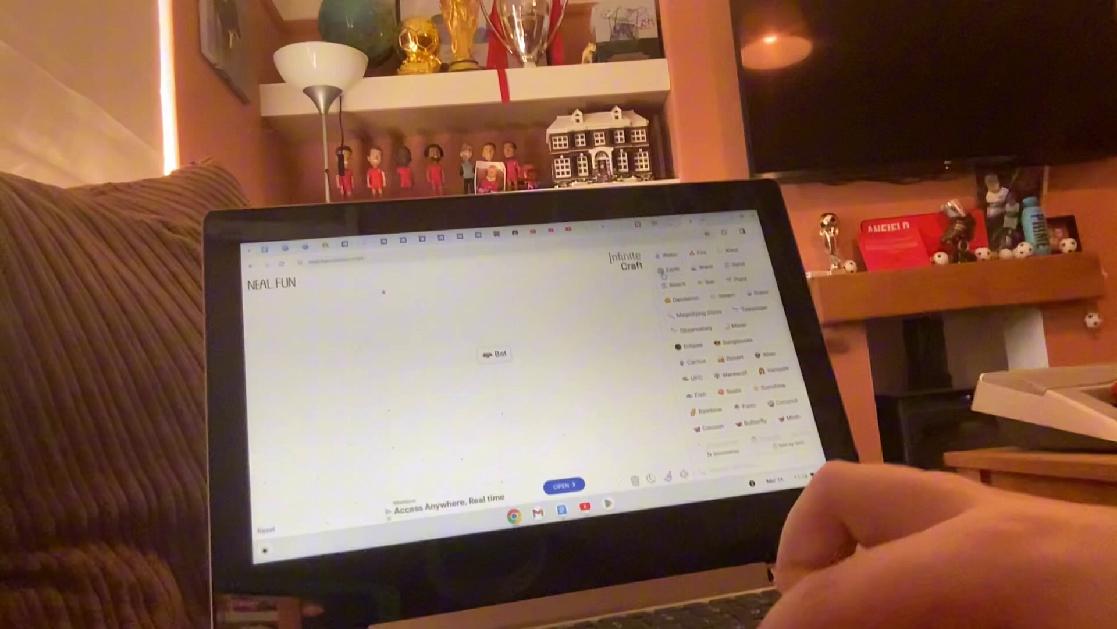
drag(665, 247, 480, 370)
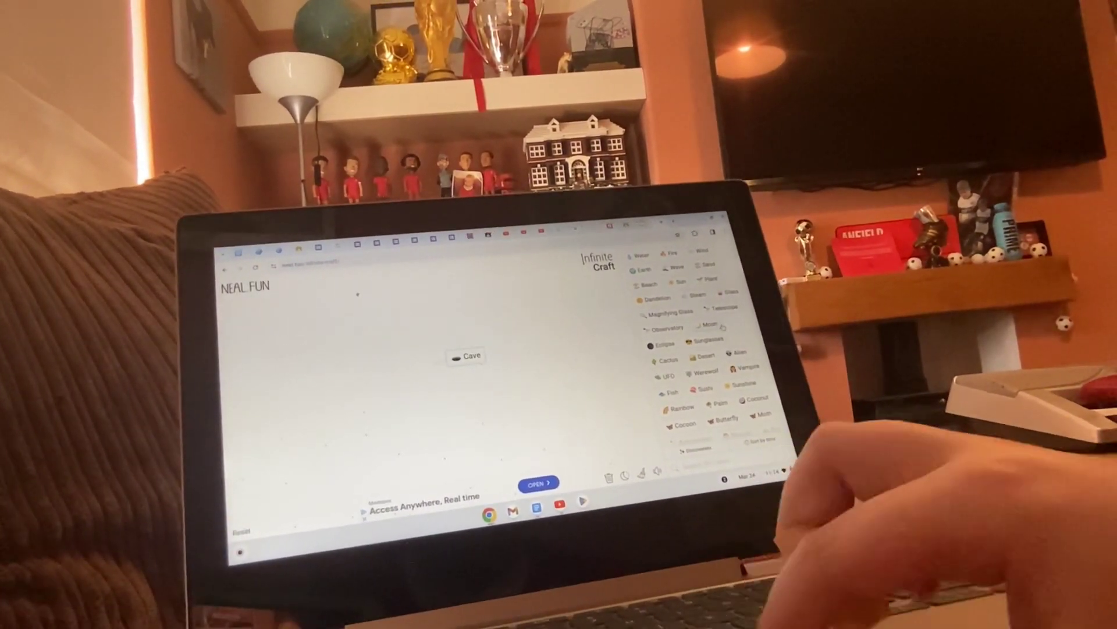
drag(707, 325, 463, 358)
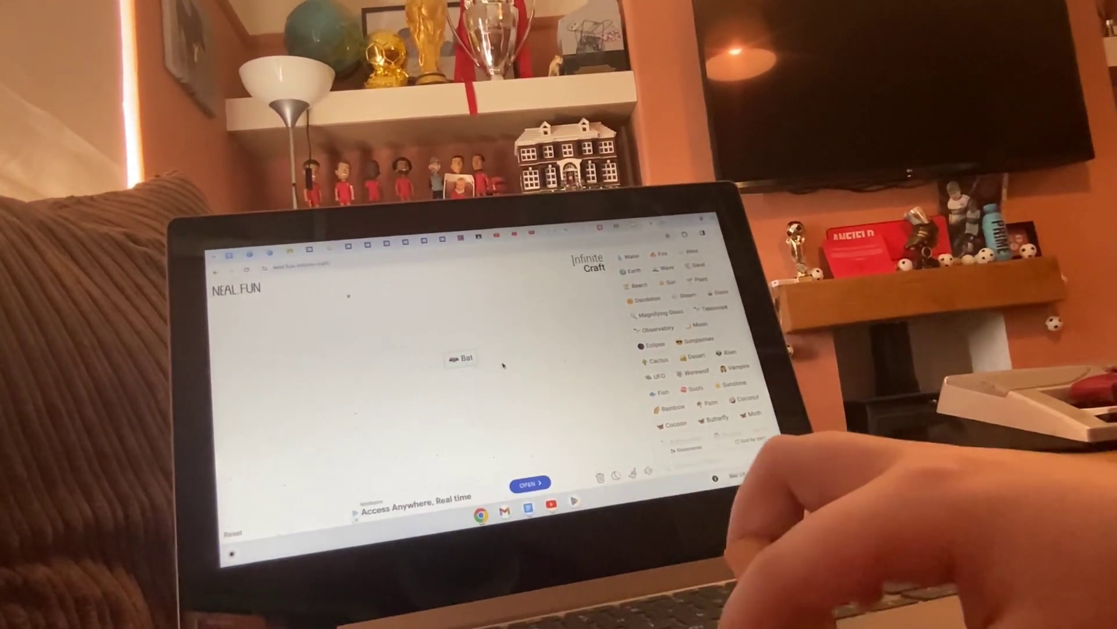
drag(657, 378, 515, 358)
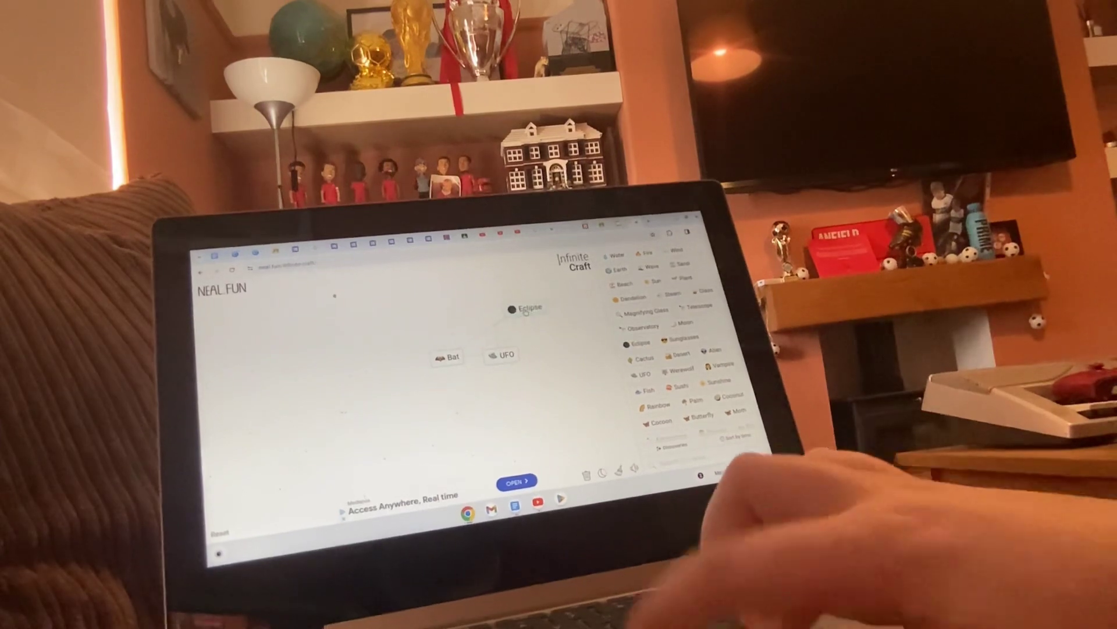
Step: Place Sunglasses and Palm, combine UFO with Bat into Alien, then Sunglasses into Predator
drag(638, 329, 414, 316)
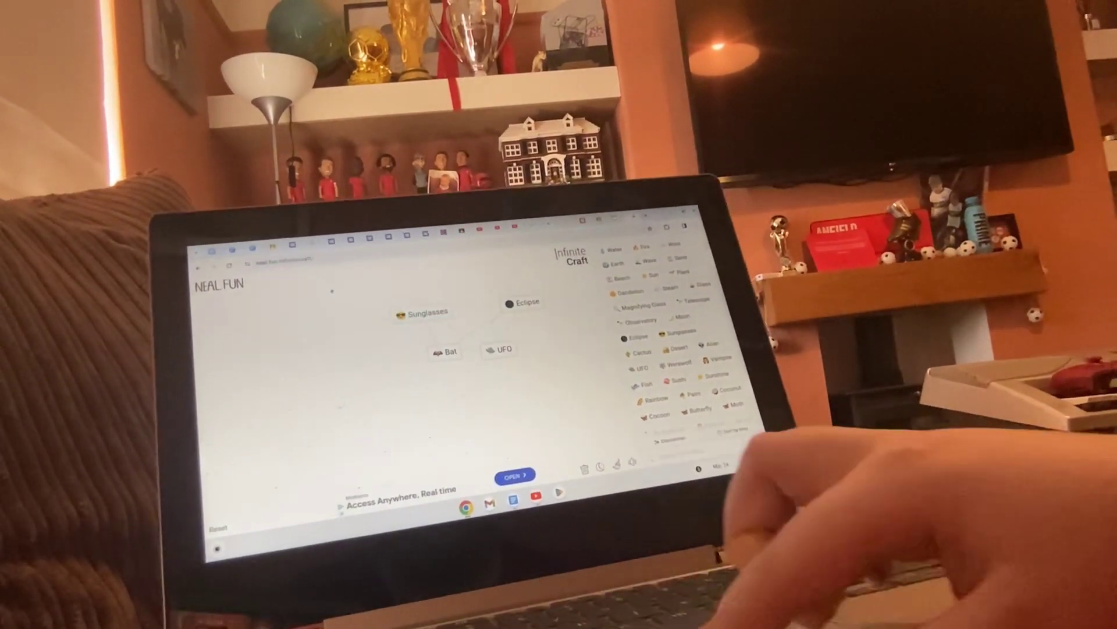
drag(398, 410, 401, 397)
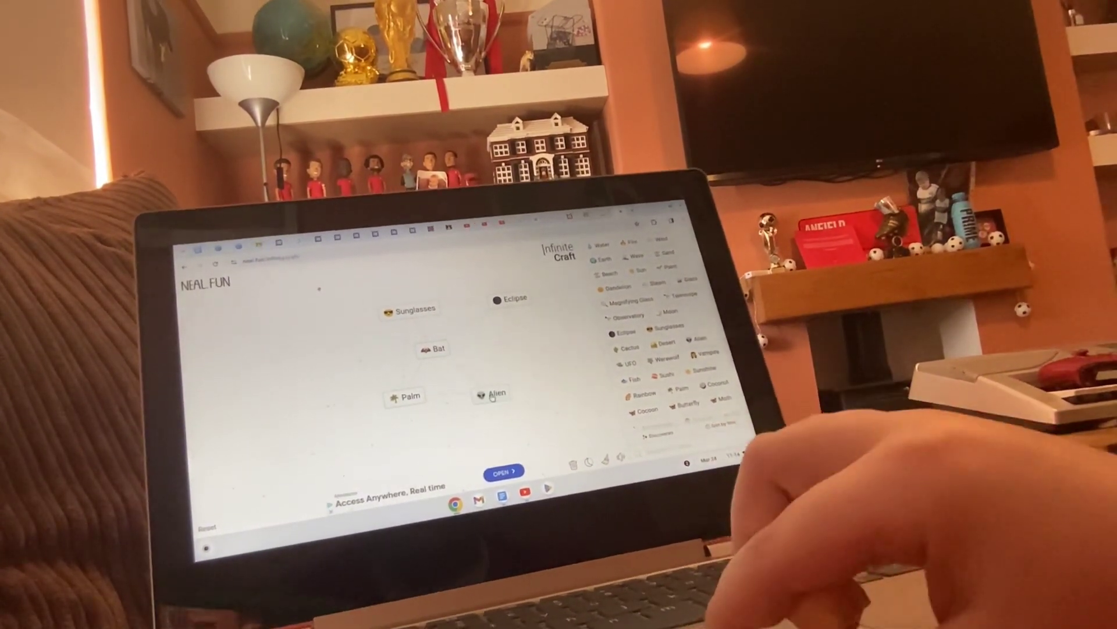
drag(441, 361, 435, 349)
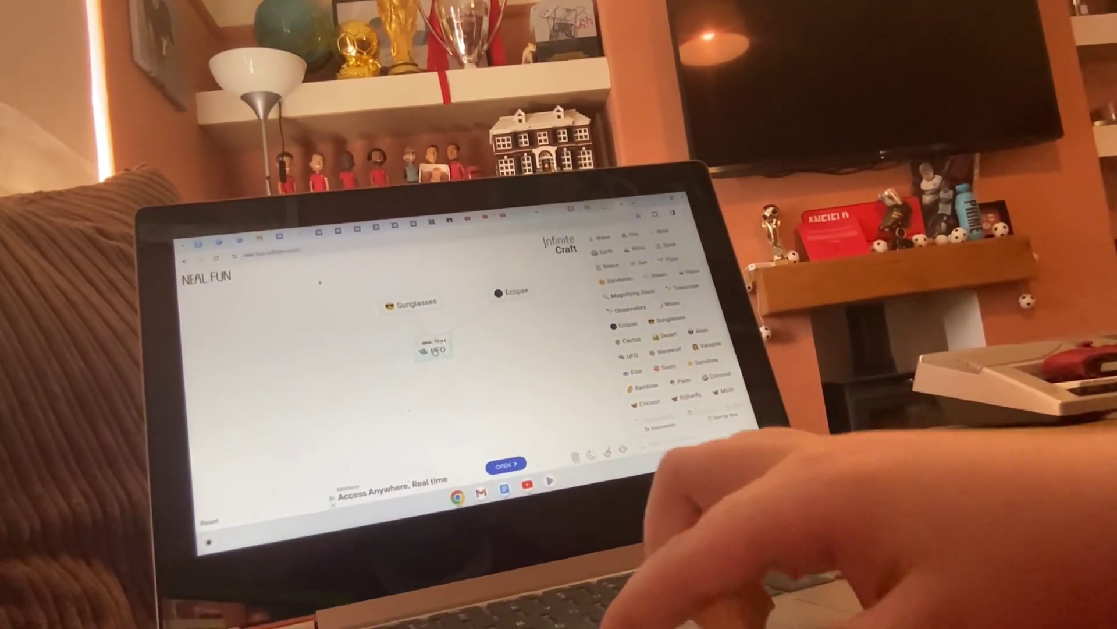
drag(389, 311, 402, 312)
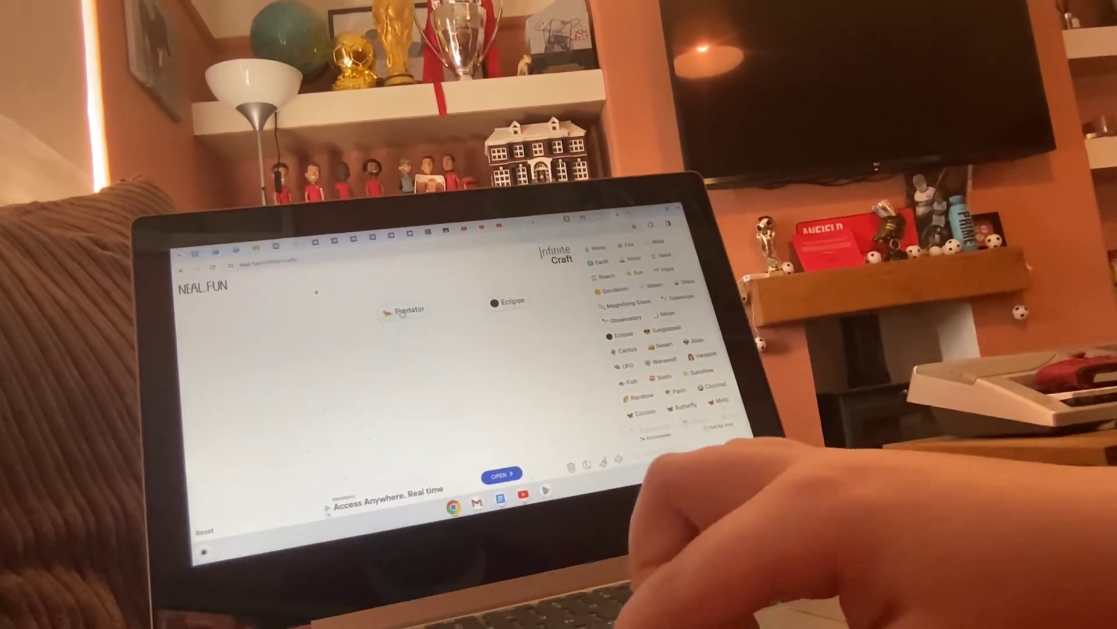